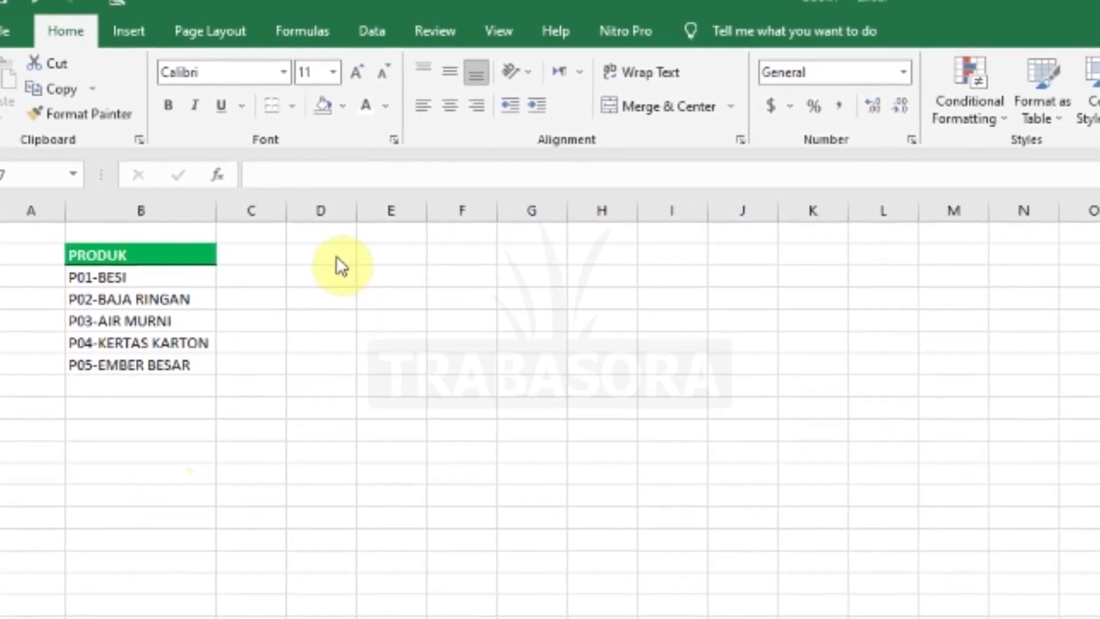
Step: Enter the header KODE in cell D2 and format it with a green fill and white text to match PRODUK
left_click(337, 255)
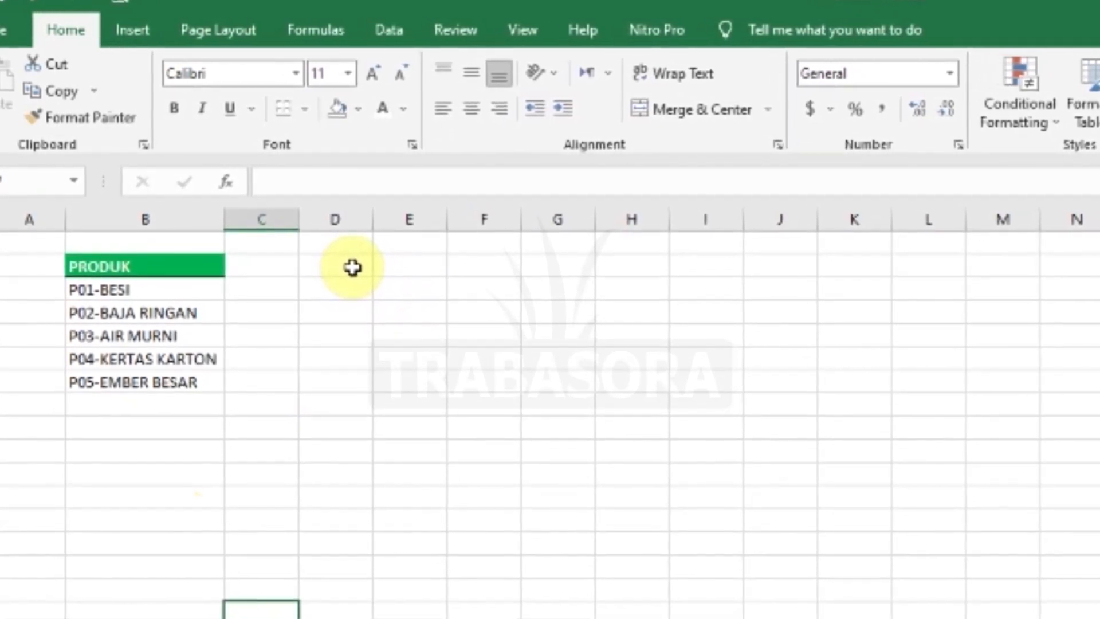
left_click(356, 270)
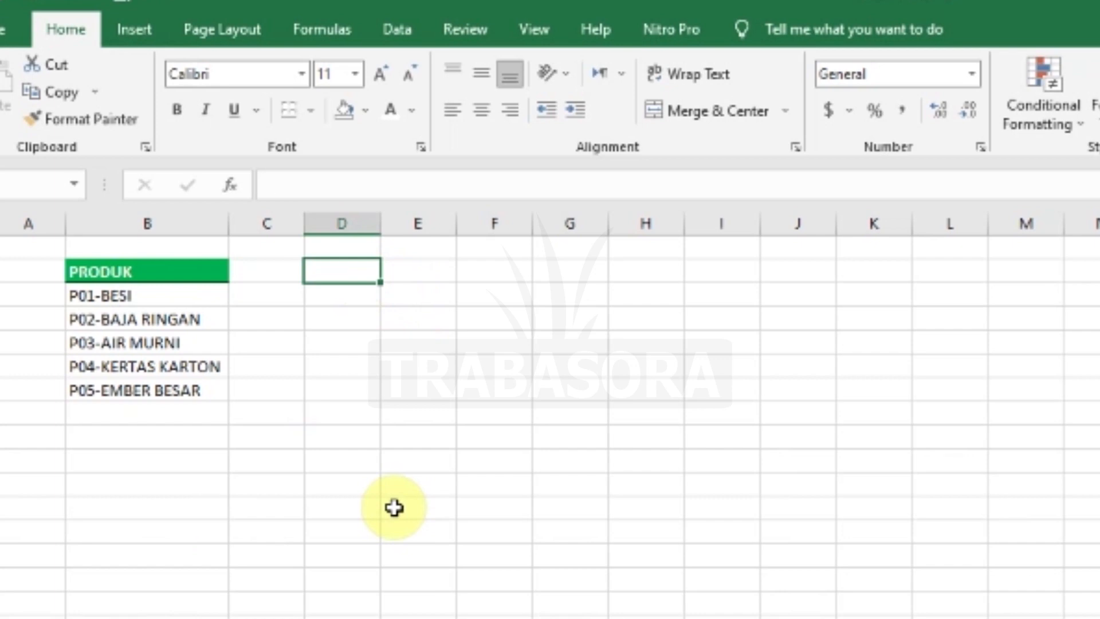
type("KODE")
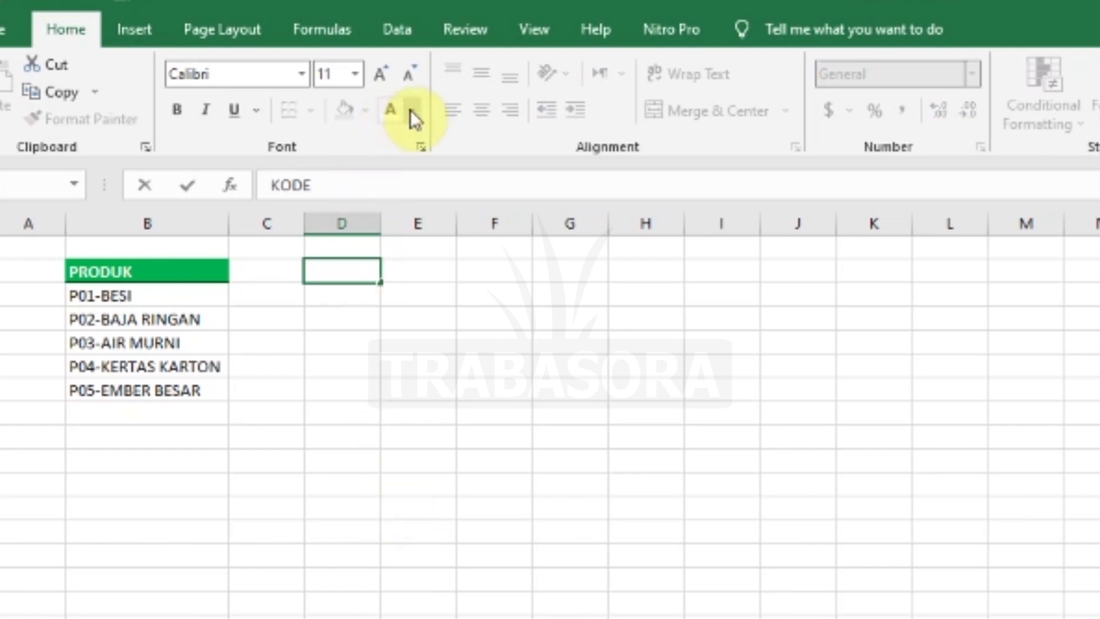
left_click(422, 312)
left_click(363, 272)
left_click(364, 111)
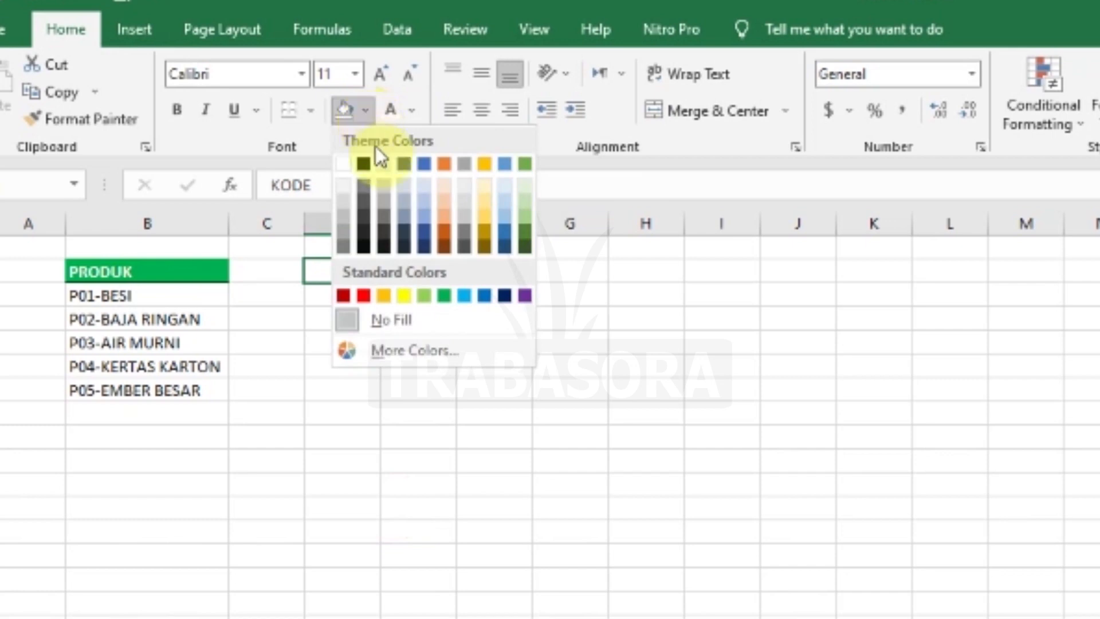
left_click(444, 296)
left_click(479, 454)
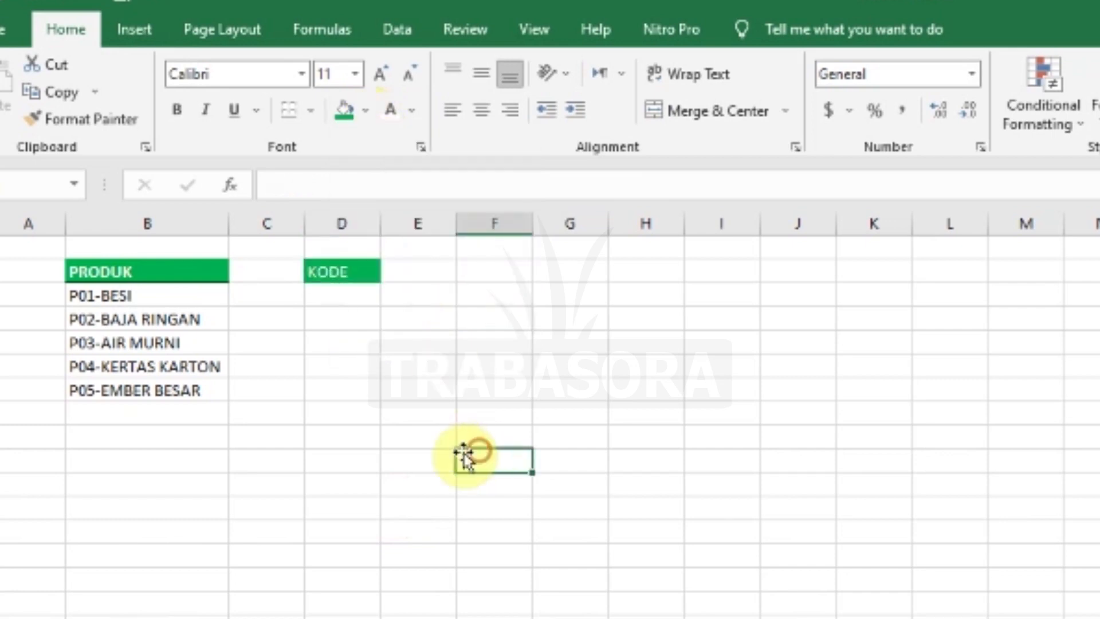
Step: Enter the formula =LEFT(B3,3) in cell D3 to extract the product code from the start of the text
left_click(355, 299)
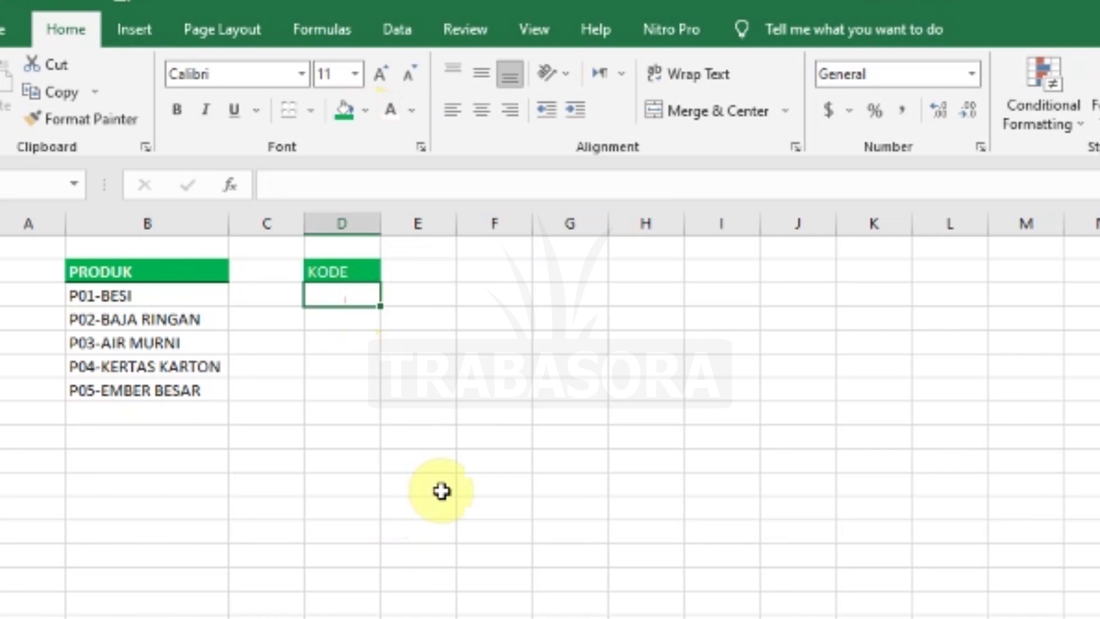
type("=")
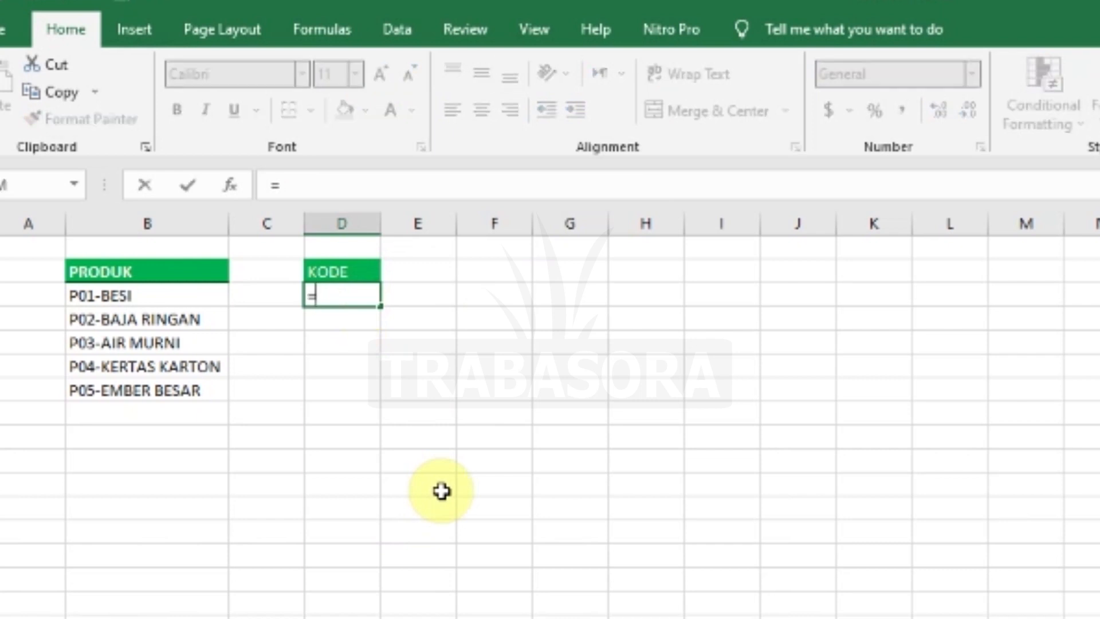
type("LEFT")
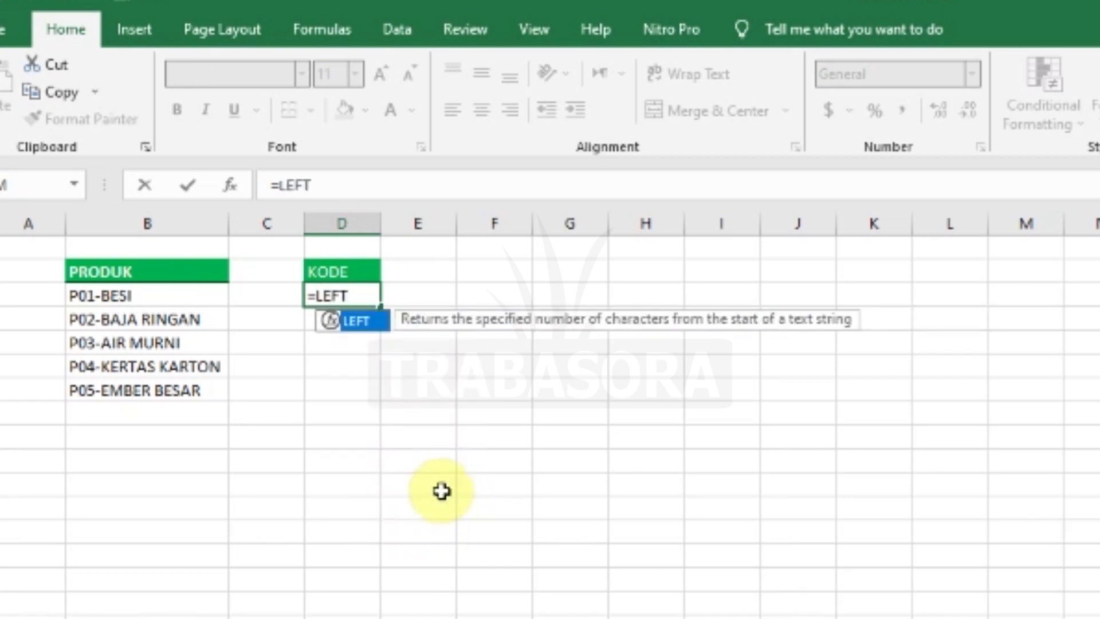
type("(")
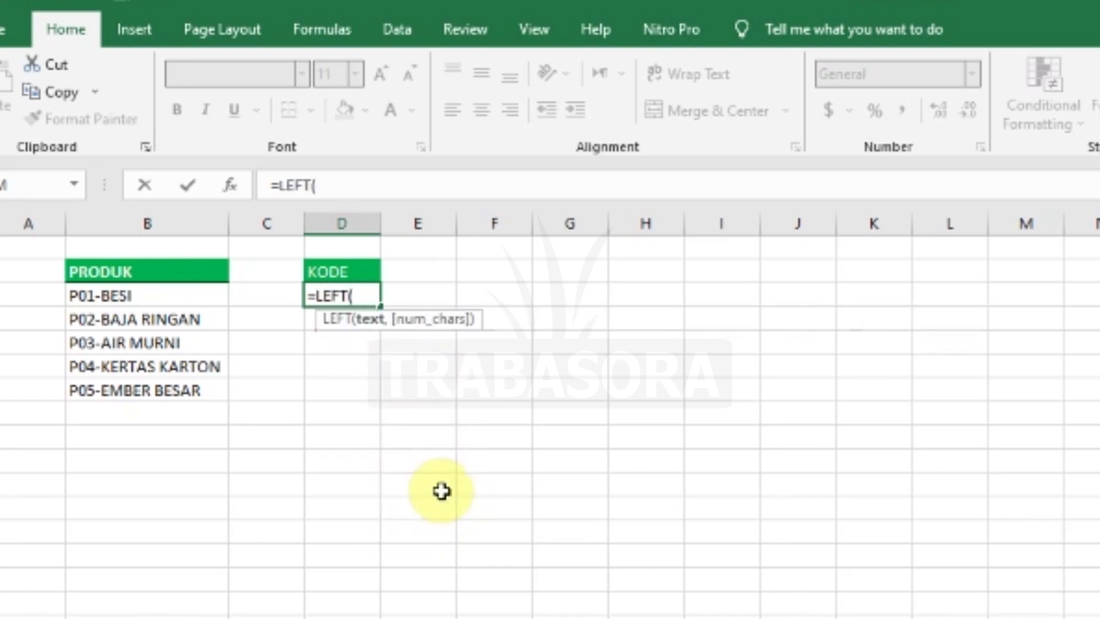
left_click(119, 295)
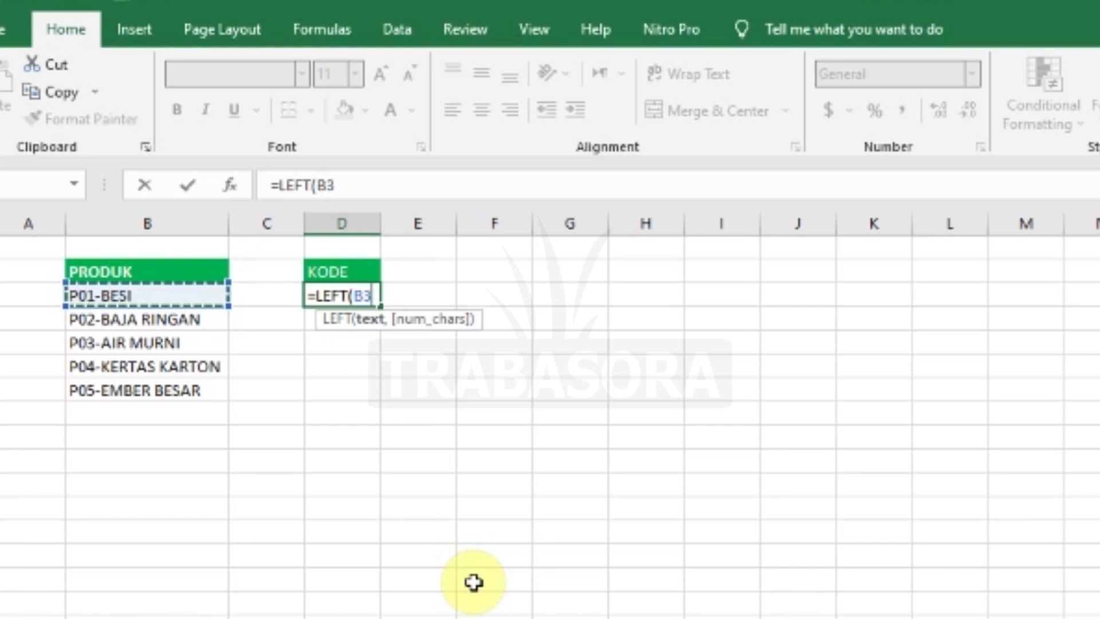
type(",3")
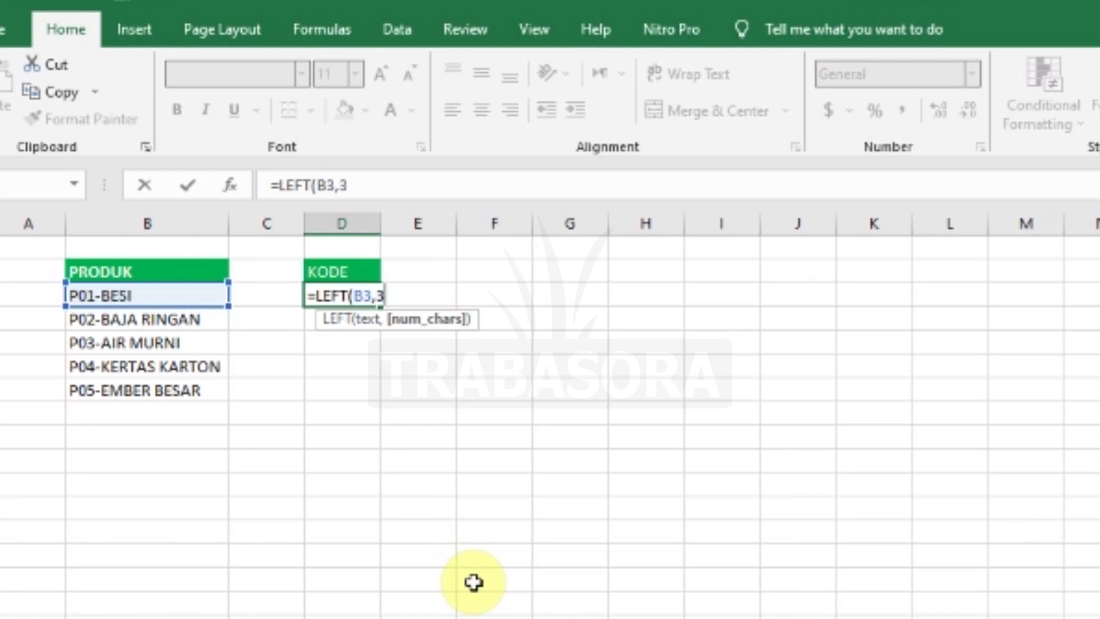
type(")")
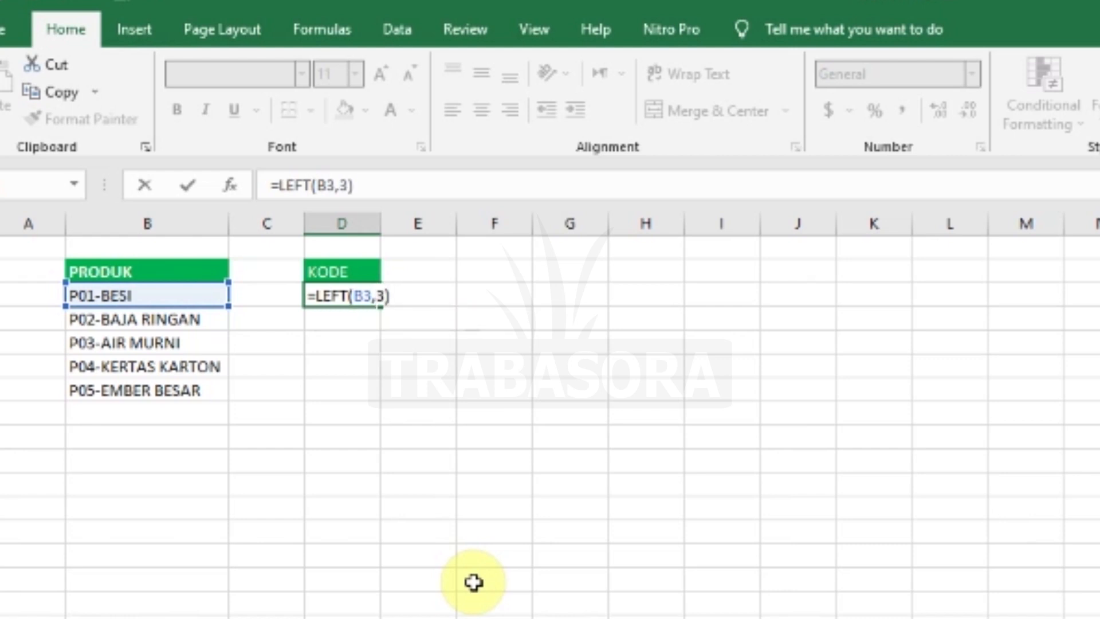
key("Return")
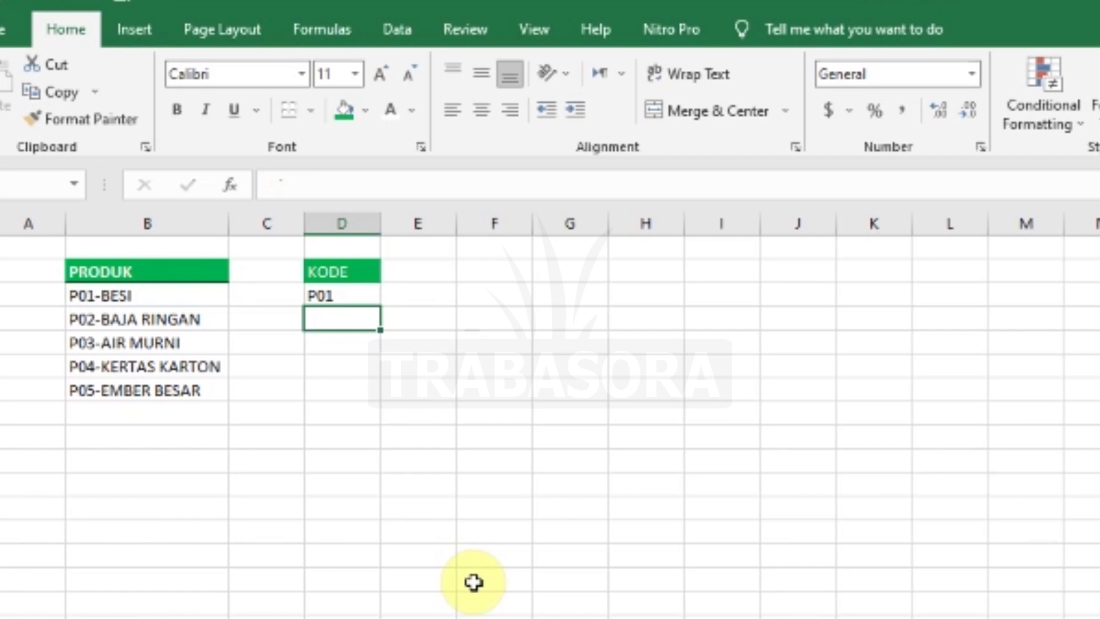
Step: Fill the LEFT formula from D3 down to D7 for the remaining products
left_click(523, 484)
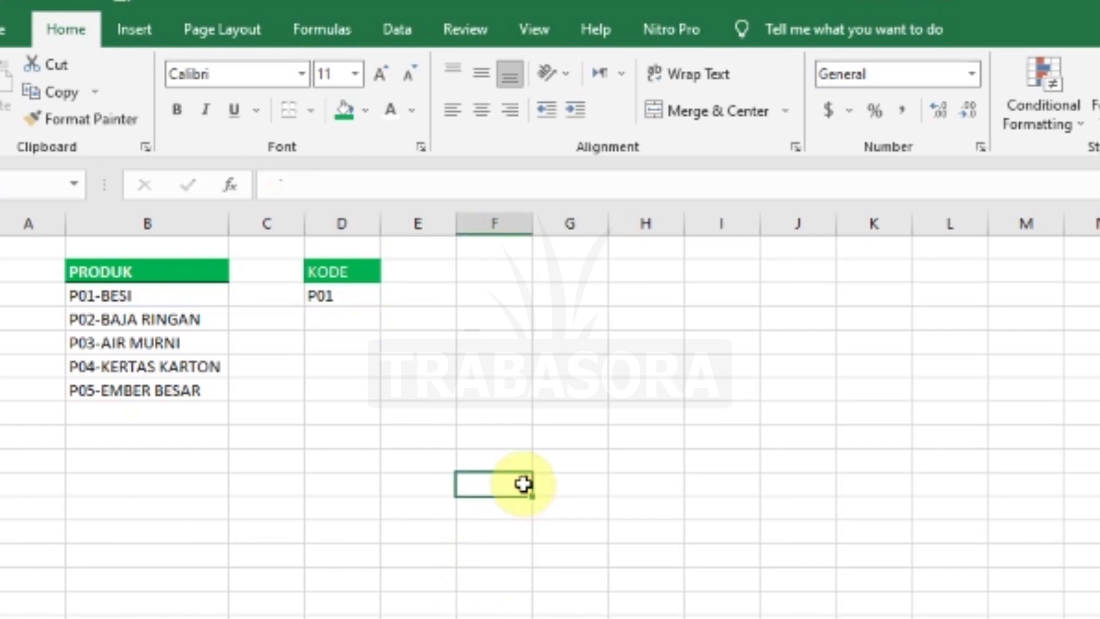
left_click(364, 294)
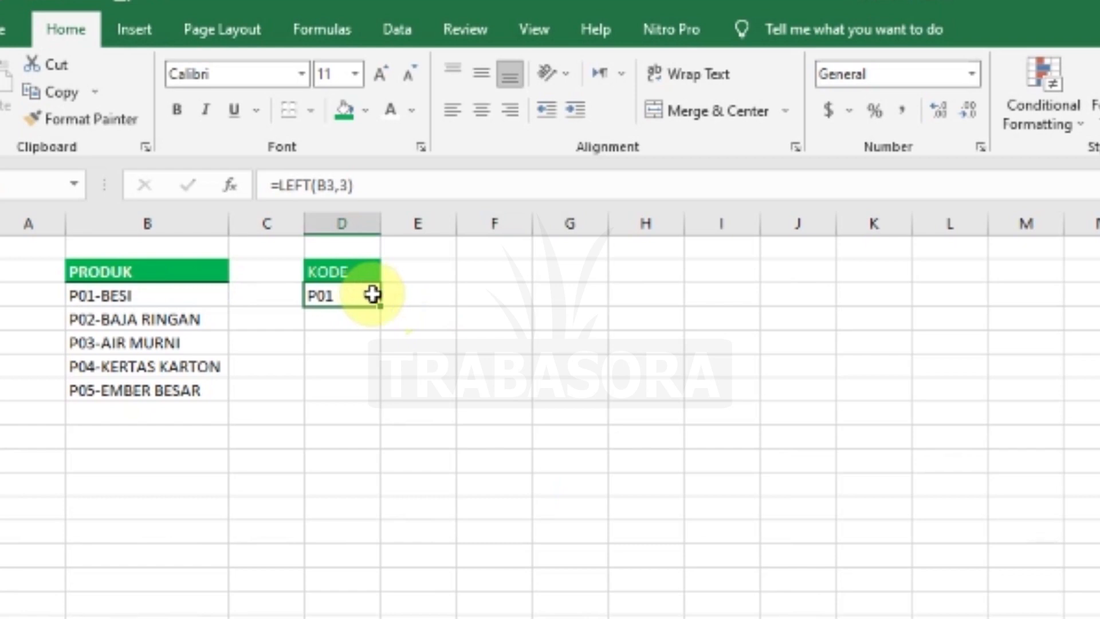
left_click_drag(382, 307, 373, 397)
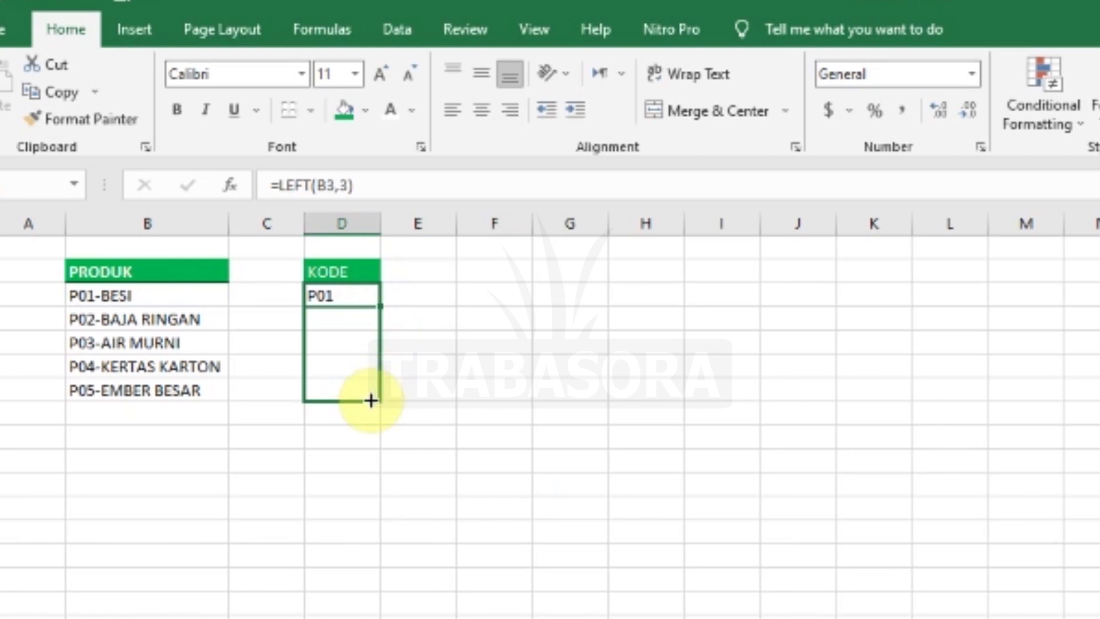
left_click_drag(371, 400, 370, 400)
left_click(596, 385)
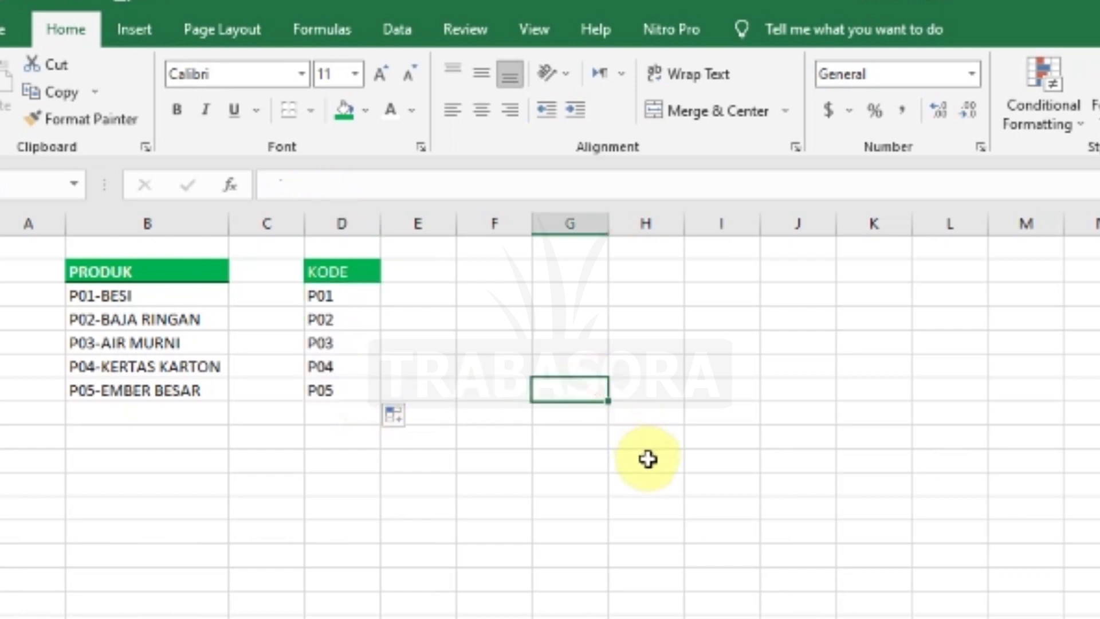
left_click(580, 539)
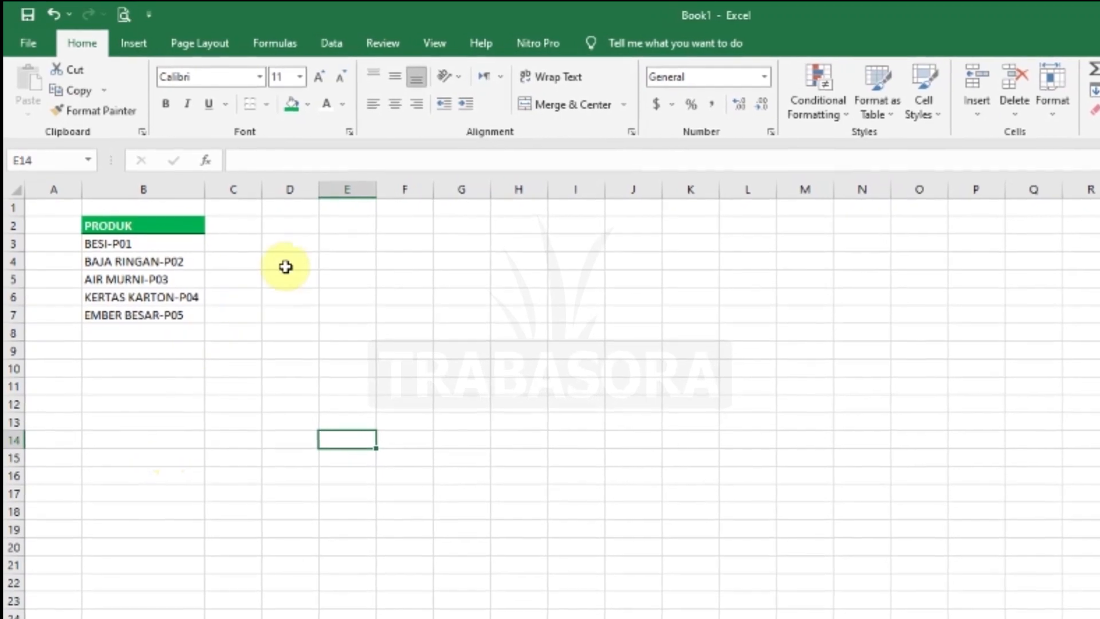
Step: Give cell D2 a green fill, enter the header KODE in it and make its text white
left_click(295, 222)
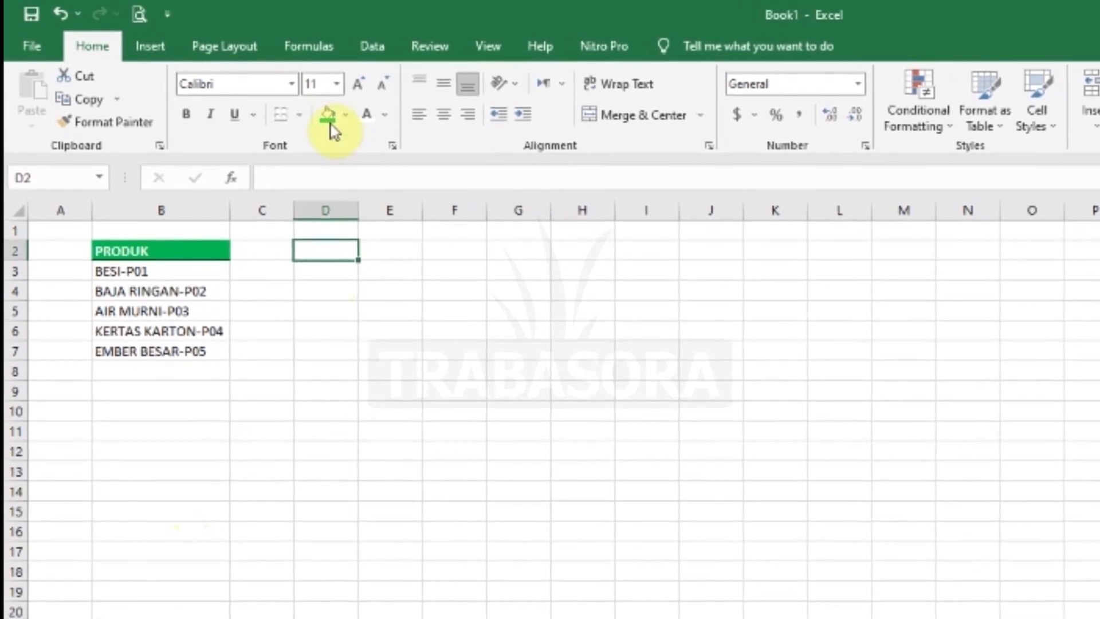
left_click(322, 113)
left_click(405, 306)
left_click(332, 255)
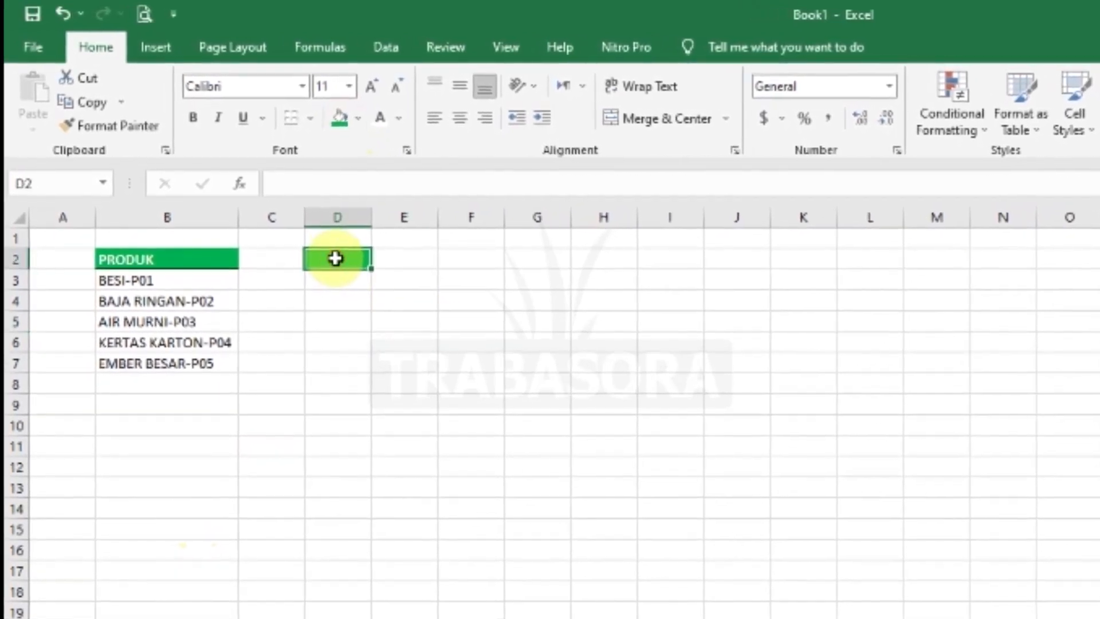
type("KODE")
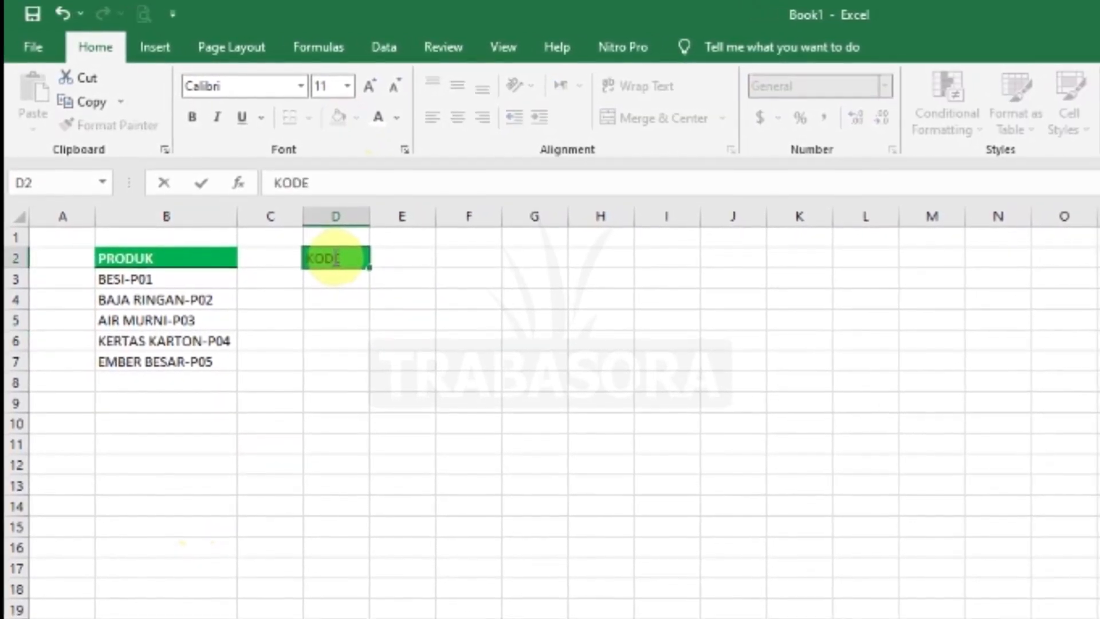
left_click(377, 117)
left_click(459, 326)
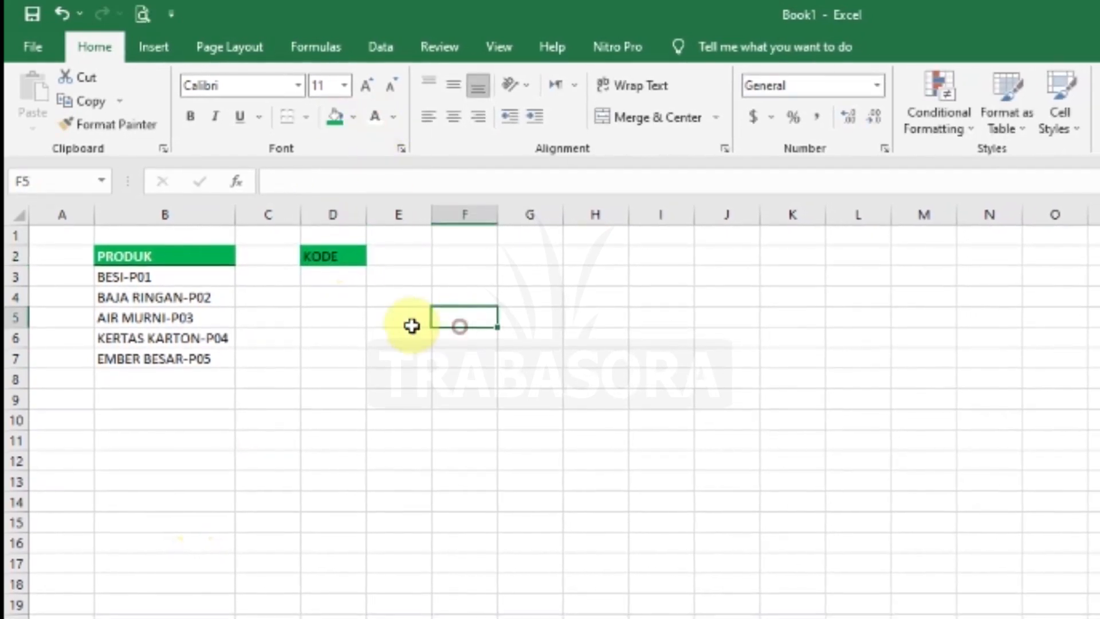
left_click(346, 258)
left_click(365, 120)
Step: Enter the formula =RIGHT(B3,3) in cell D3 to extract the product code from the end of the text
left_click(325, 272)
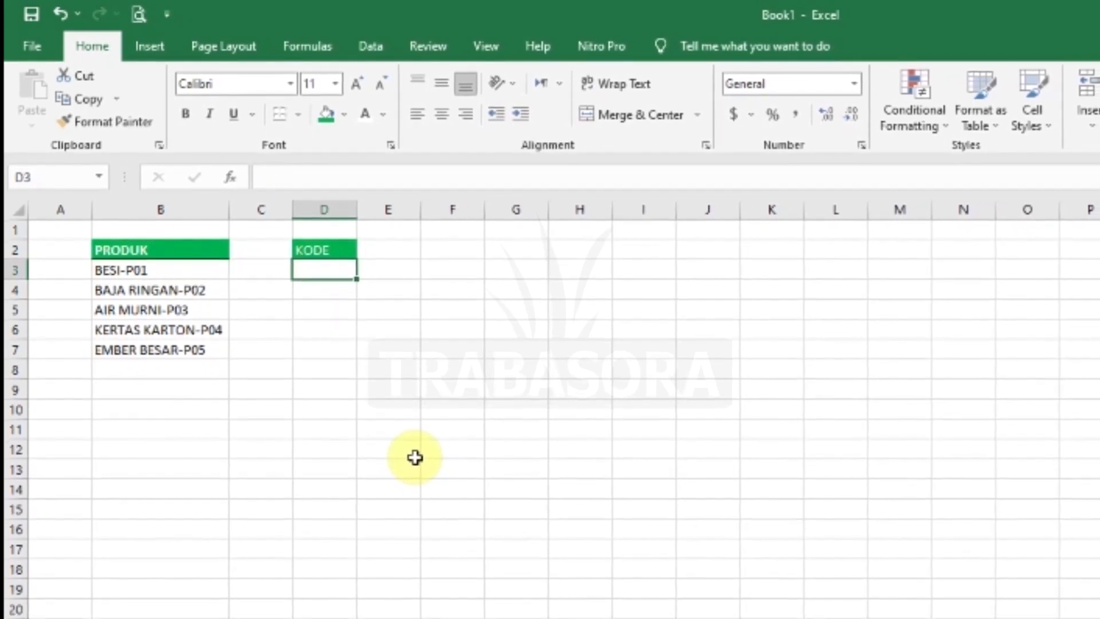
type("=")
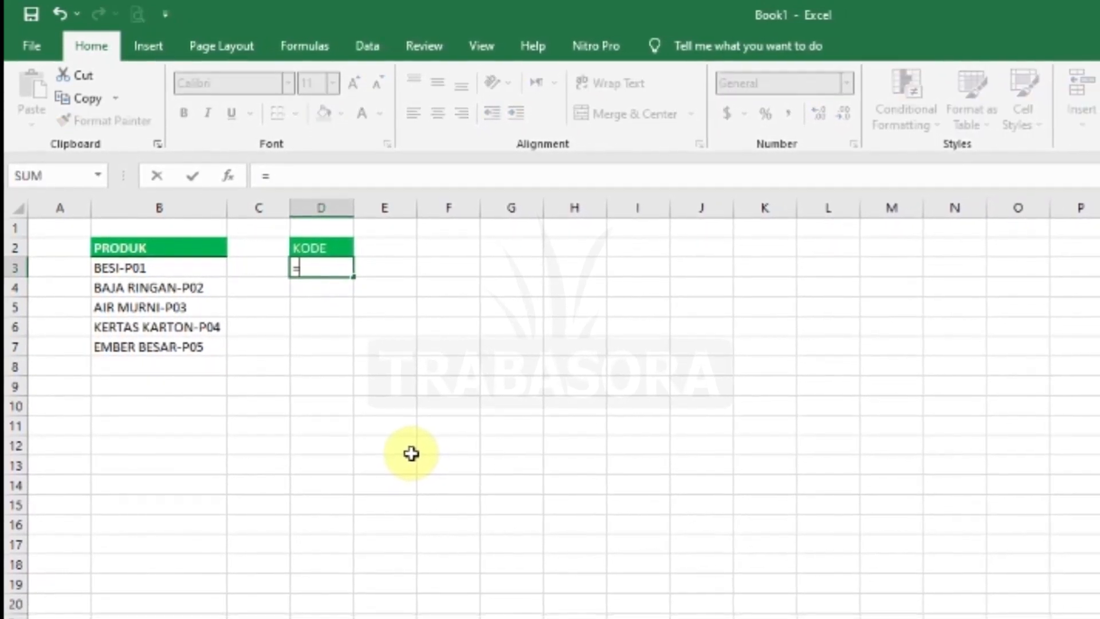
type("RI")
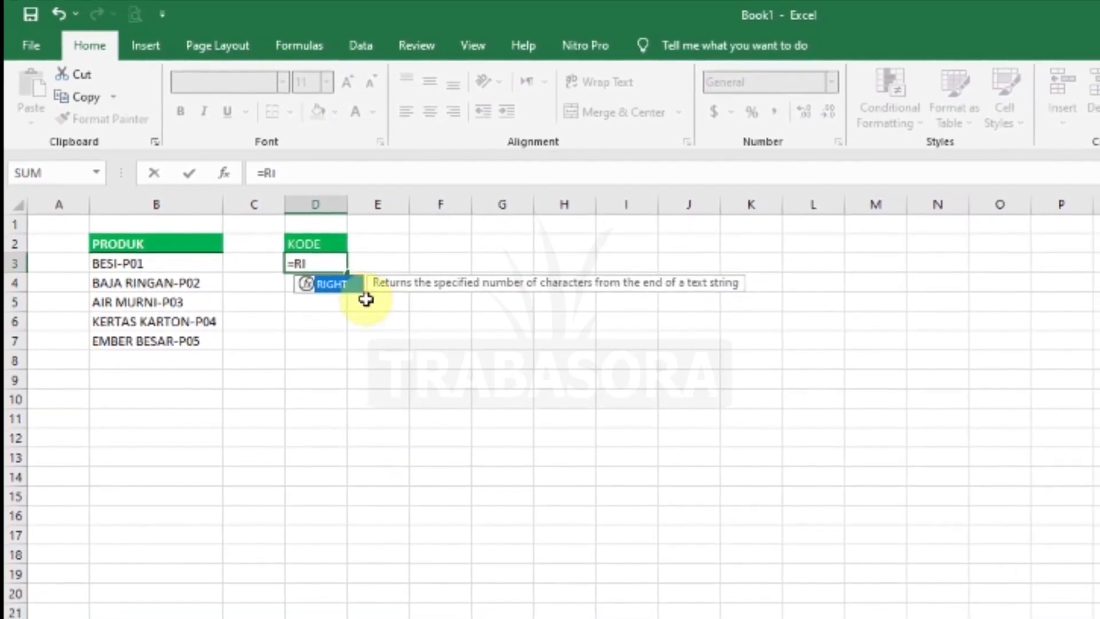
key("Tab")
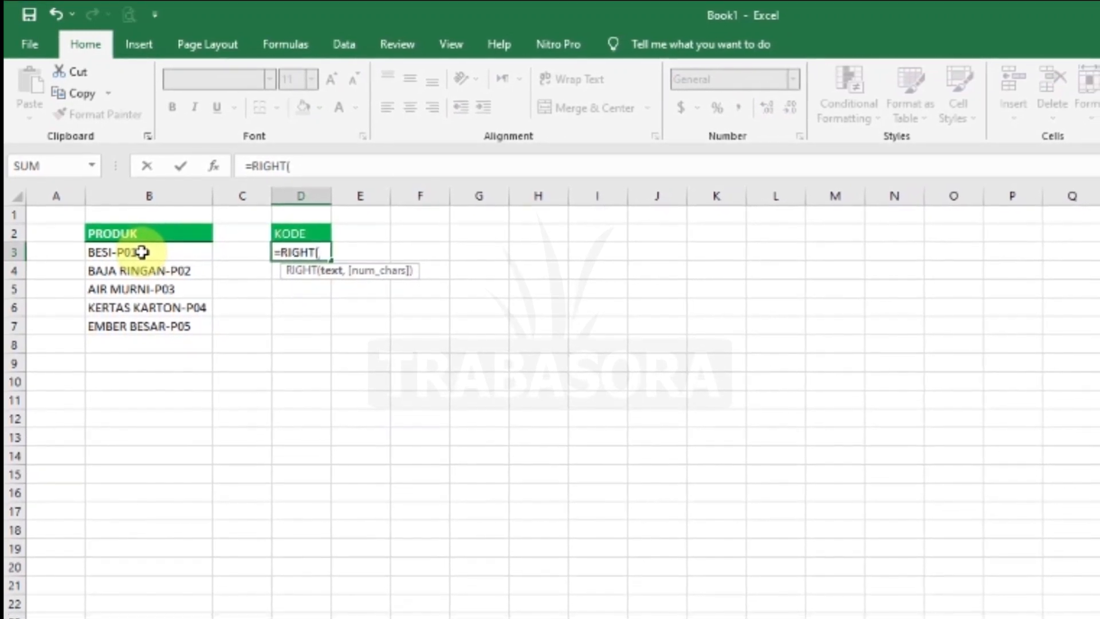
left_click(142, 252)
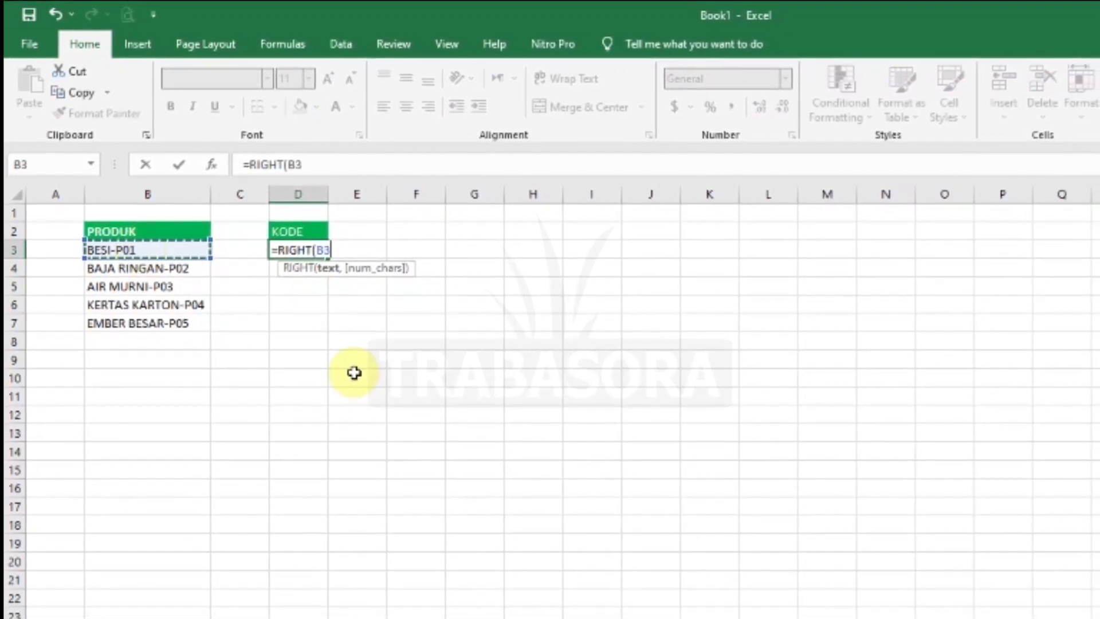
type(",")
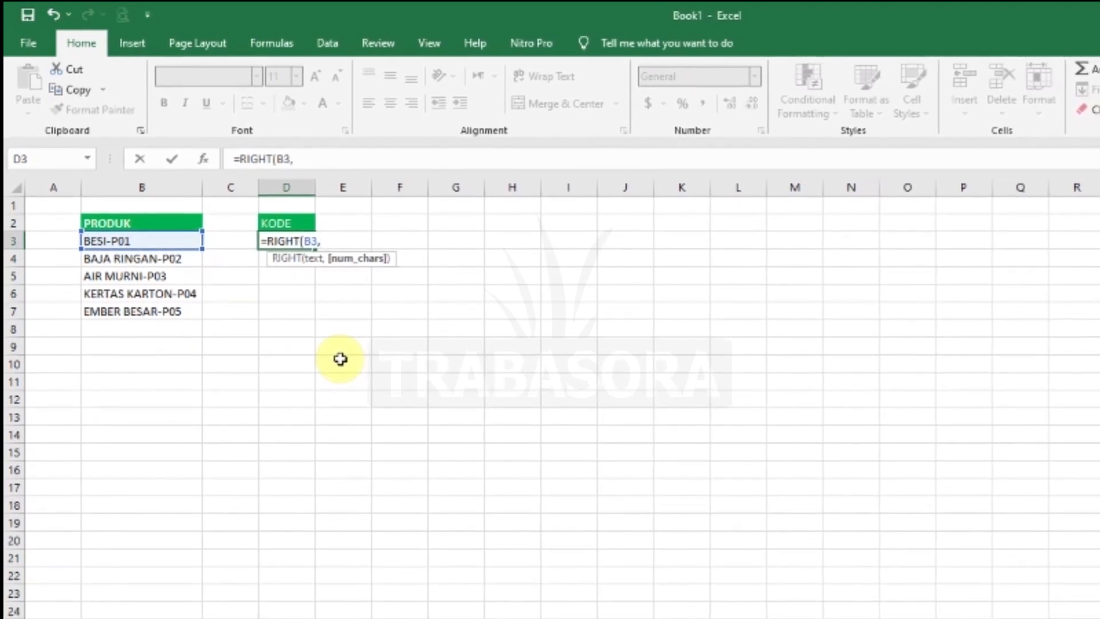
type("3)")
key("Return")
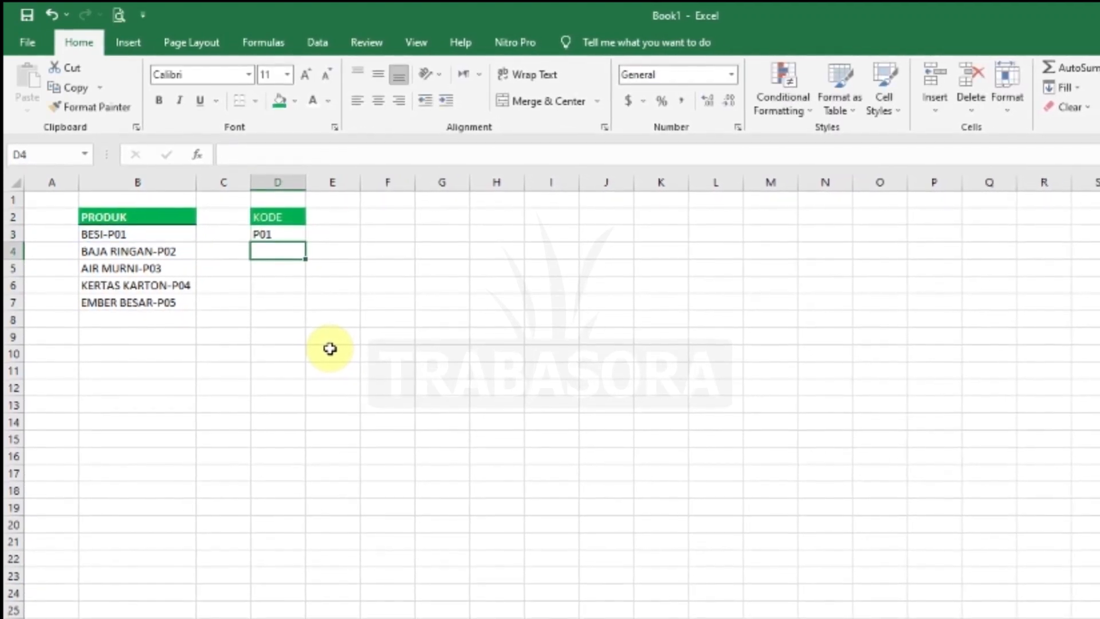
Step: Fill the RIGHT formula from D3 down to D7 for the remaining products
left_click(289, 232)
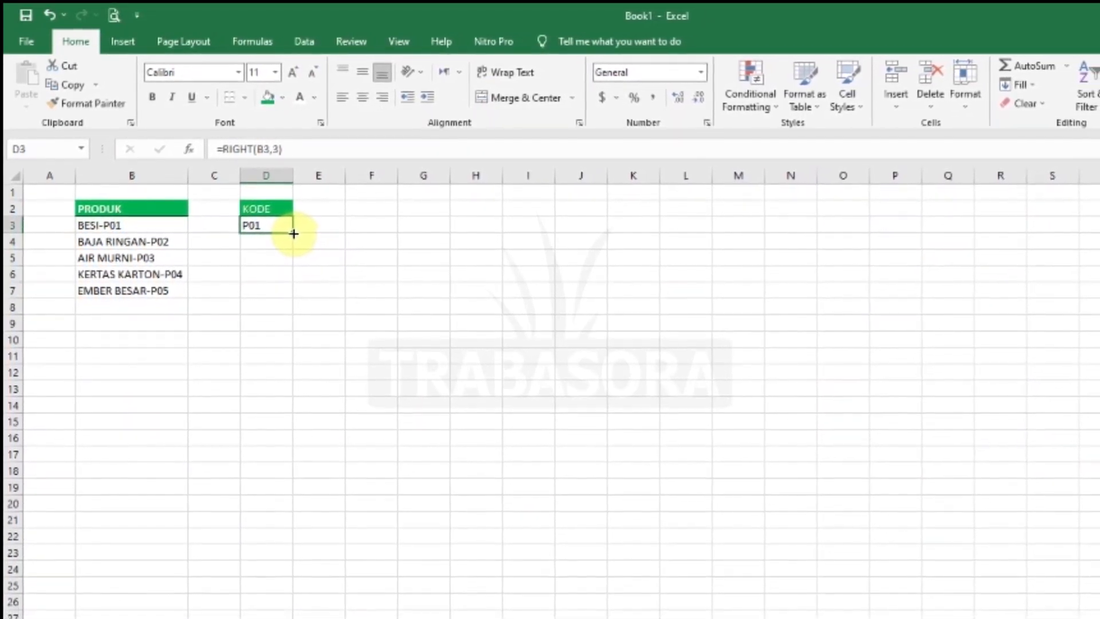
left_click_drag(293, 234, 295, 290)
left_click(446, 290)
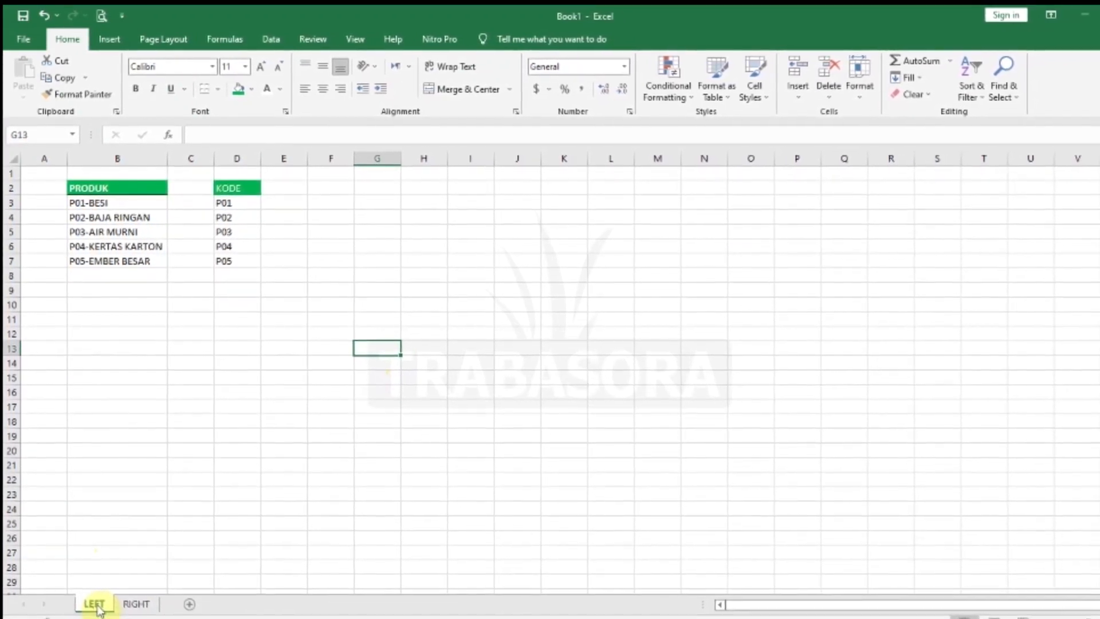
Step: Switch back to the RIGHT sheet to review its extracted product codes
left_click(131, 594)
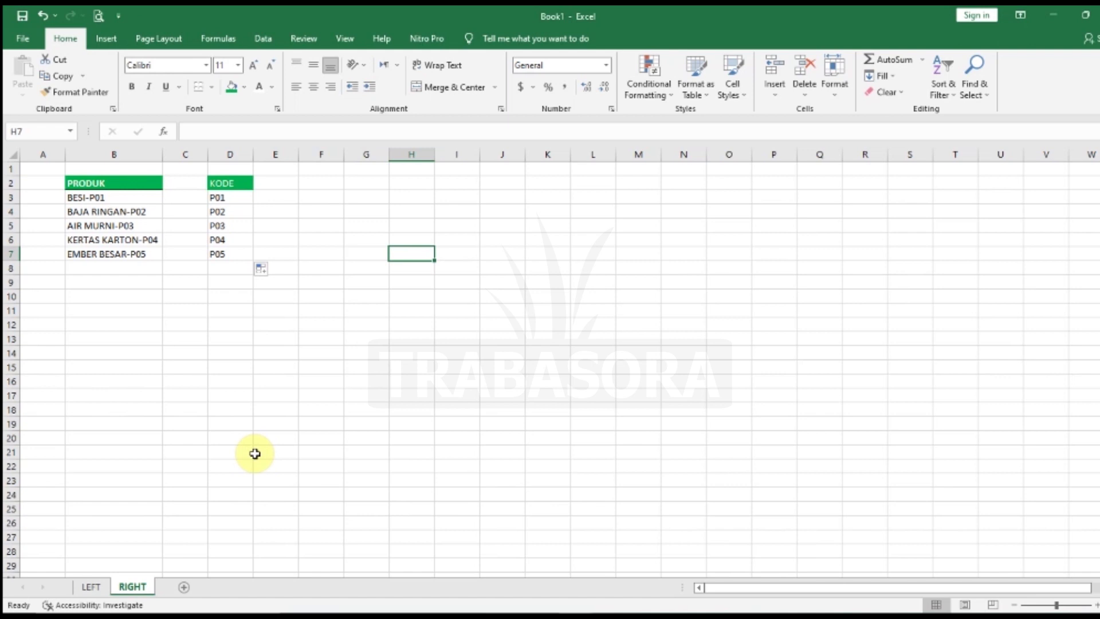
left_click(364, 385)
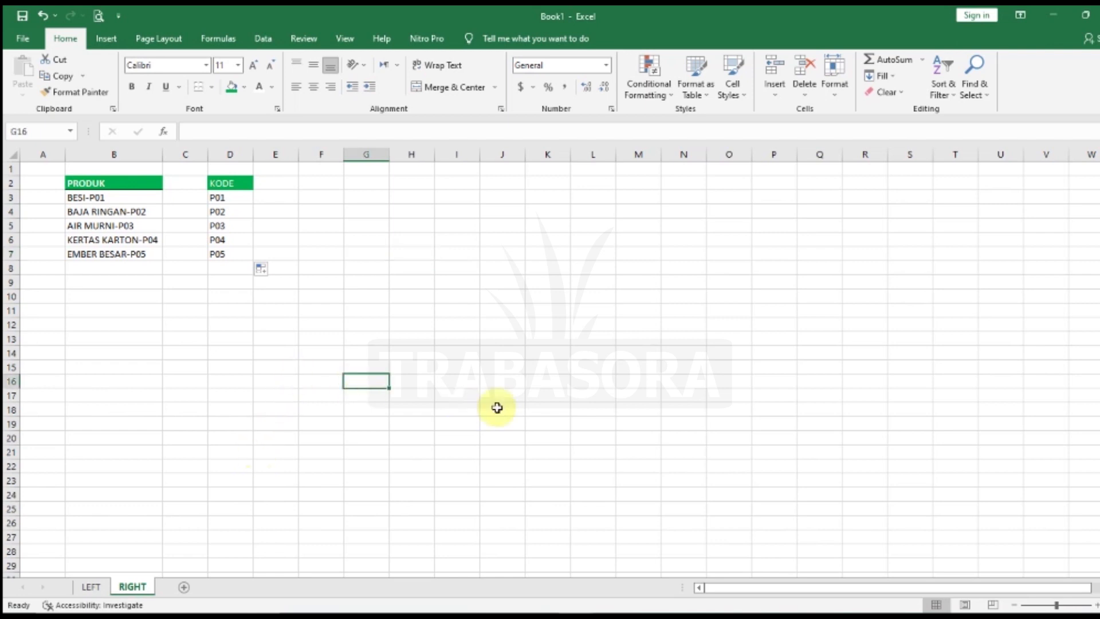